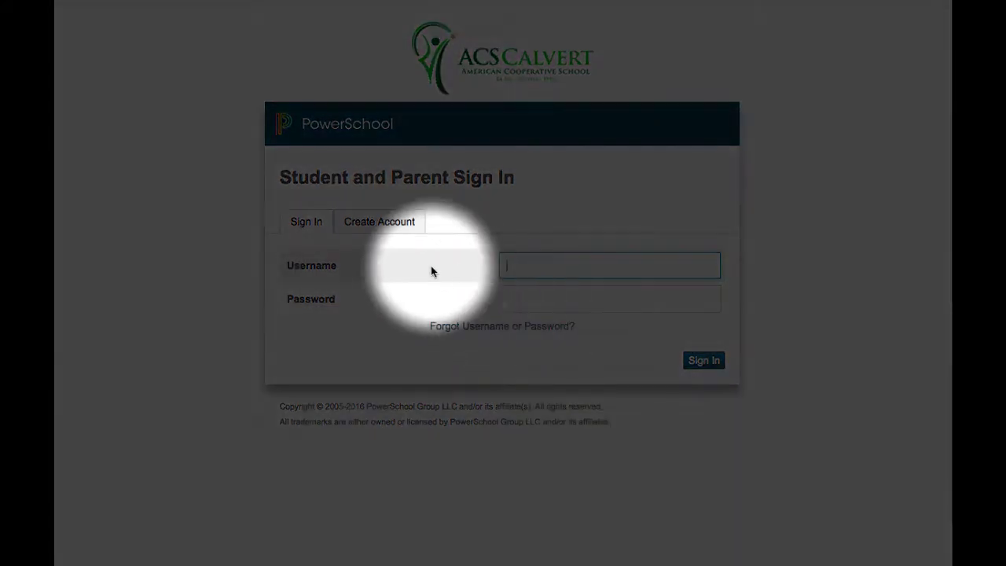
Start a new parent account and enter the parent's first name, last name and e-mail address
{"action": "left_click", "coordinate": [380, 223]}
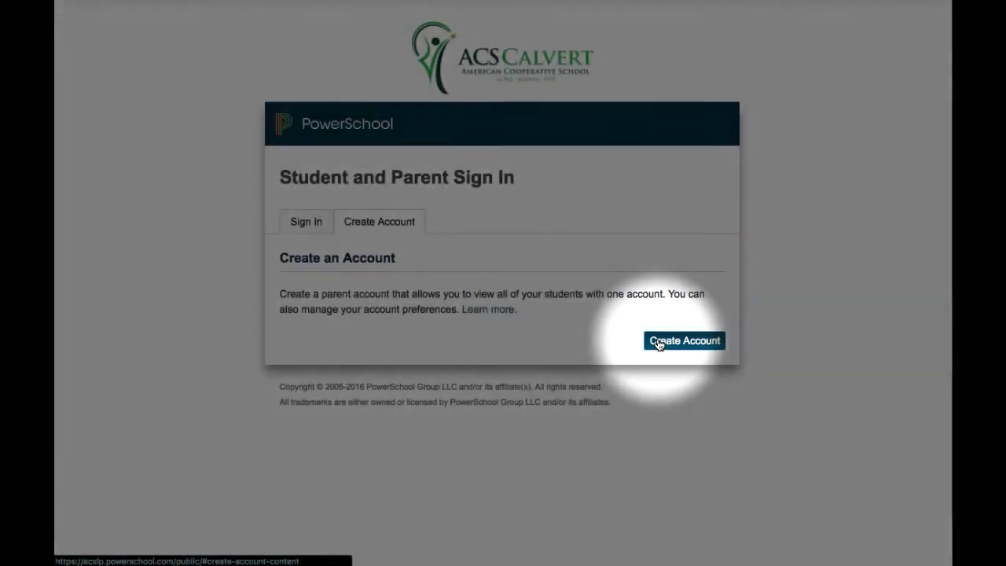
{"action": "left_click", "coordinate": [659, 343]}
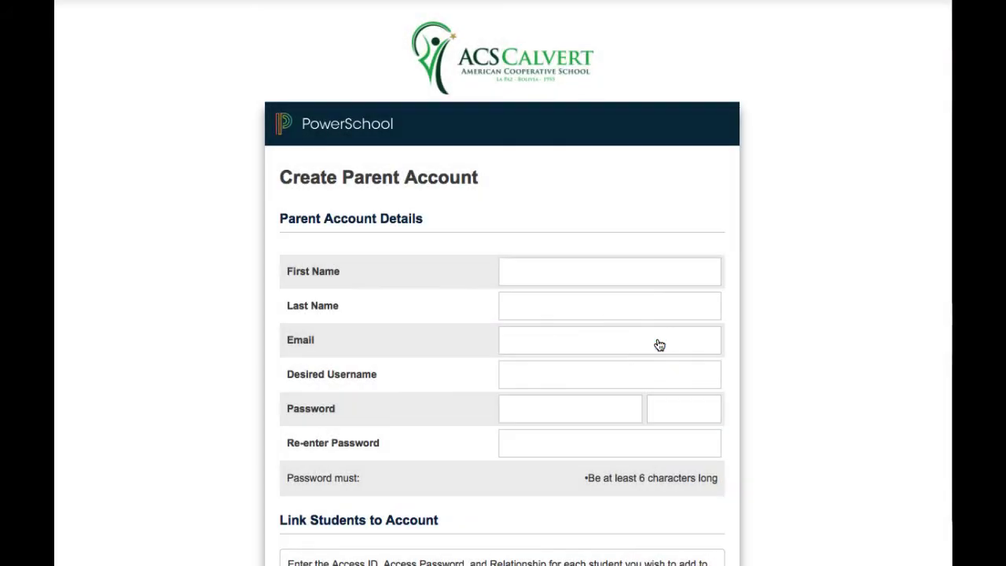
{"action": "left_click", "coordinate": [597, 276]}
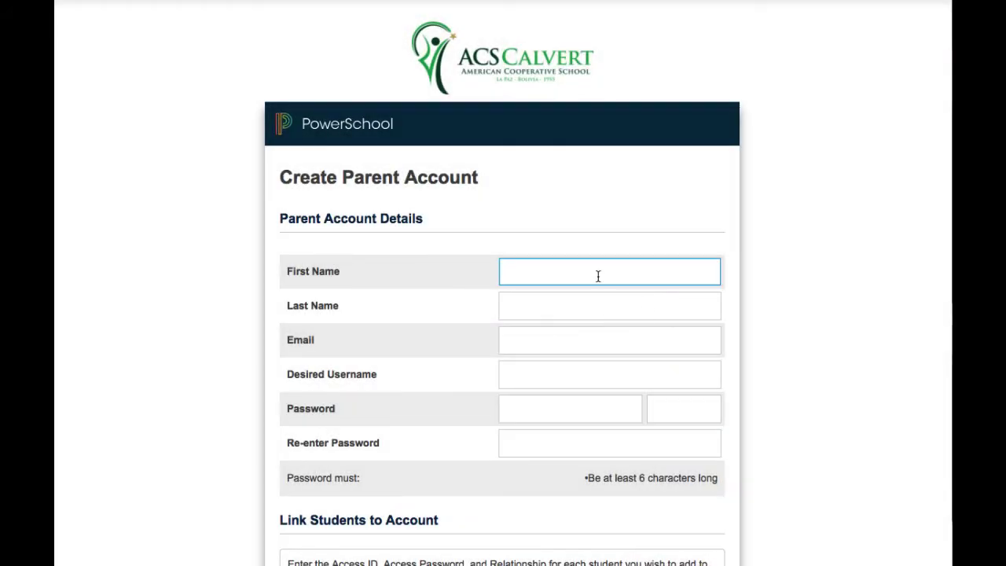
{"action": "type", "text": "Test"}
{"action": "key", "text": "Tab"}
{"action": "type", "text": "Parent"}
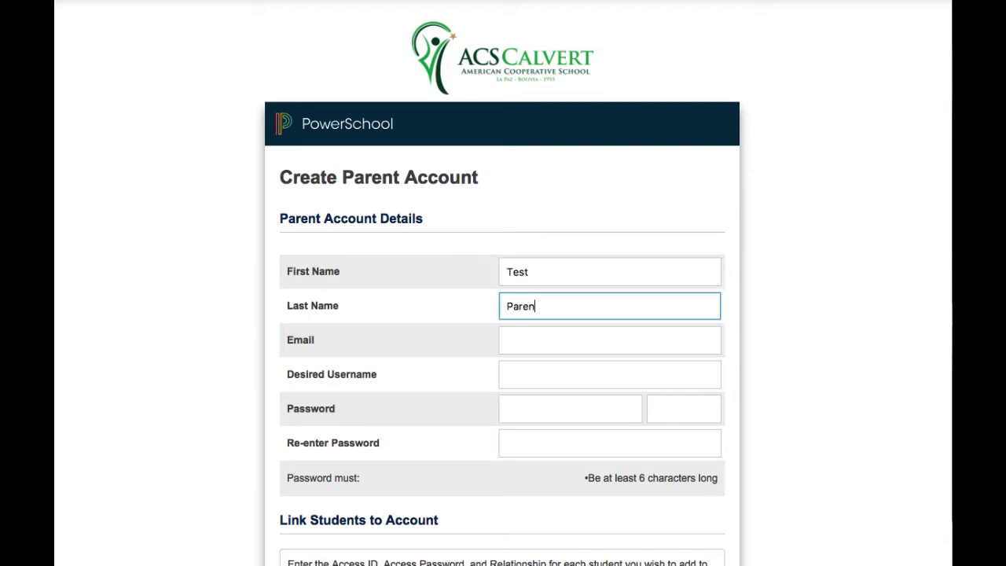
{"action": "key", "text": "Tab"}
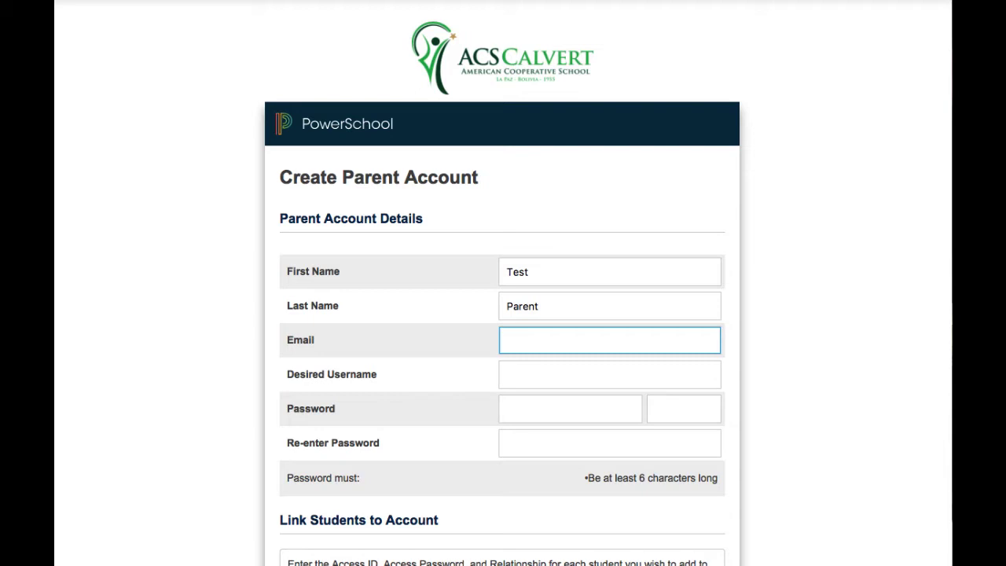
{"action": "key", "text": "Tab"}
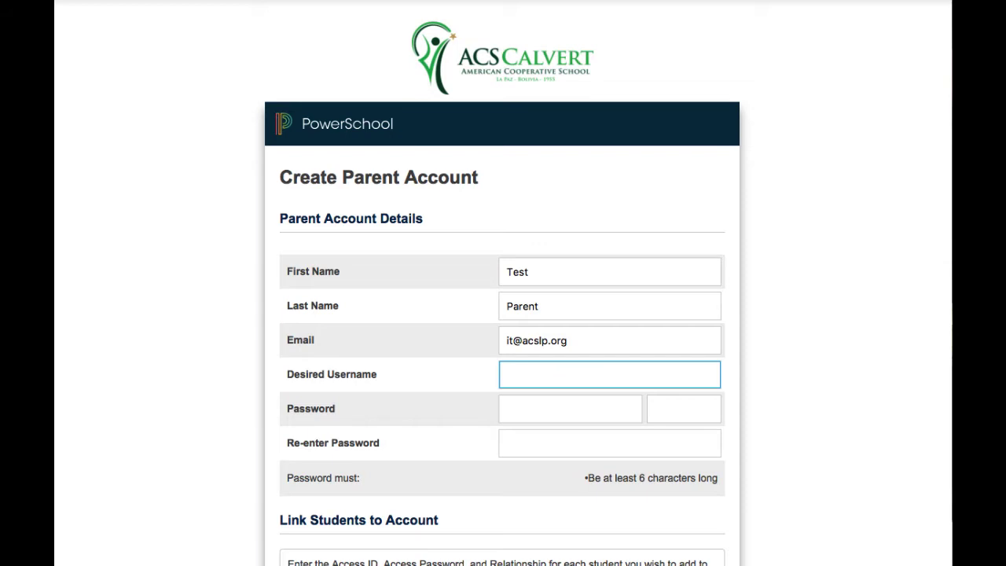
Enter the desired username, then type a strong password and retype it to confirm
{"action": "type", "text": "tparent"}
{"action": "key", "text": "Tab"}
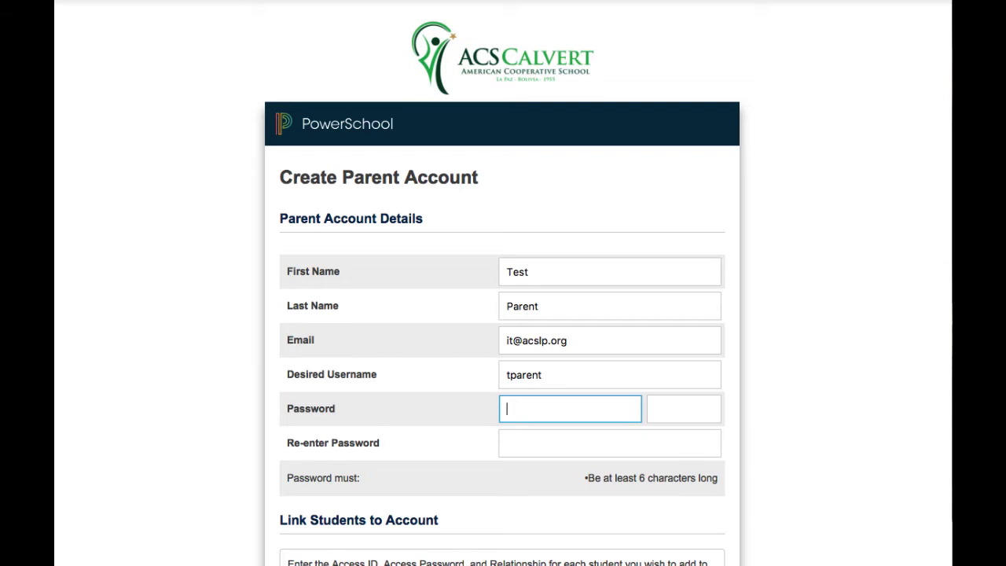
{"action": "type", "text": "•••••••••••••"}
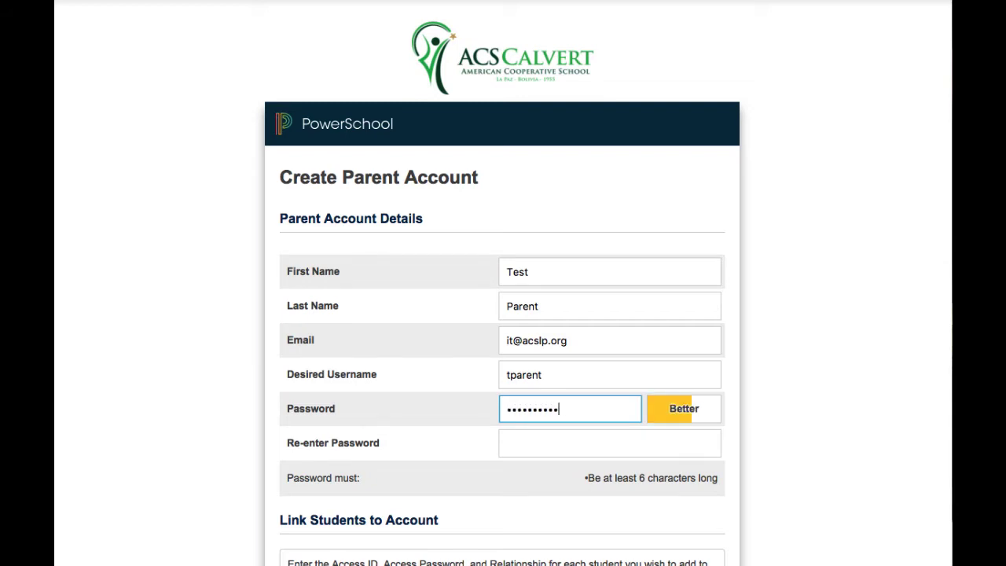
{"action": "key", "text": "Tab"}
{"action": "type", "text": "••••••••"}
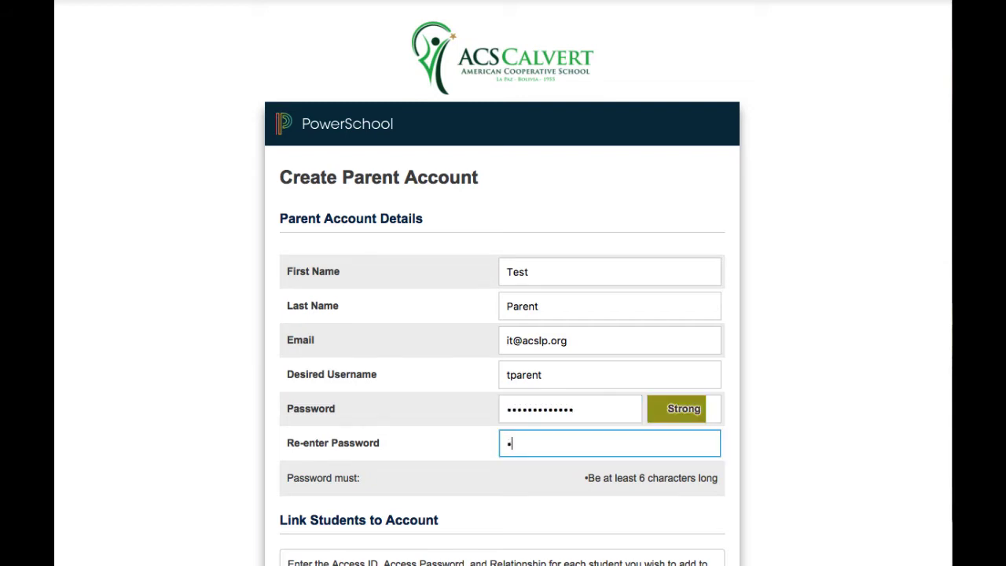
{"action": "type", "text": "•••••"}
Fill in Student 1's name, access ID and access password, with relationship set to Father
{"action": "scroll", "coordinate": [619, 409], "scroll_direction": "down", "scroll_amount": 2}
{"action": "scroll", "coordinate": [619, 404], "scroll_direction": "down", "scroll_amount": 2}
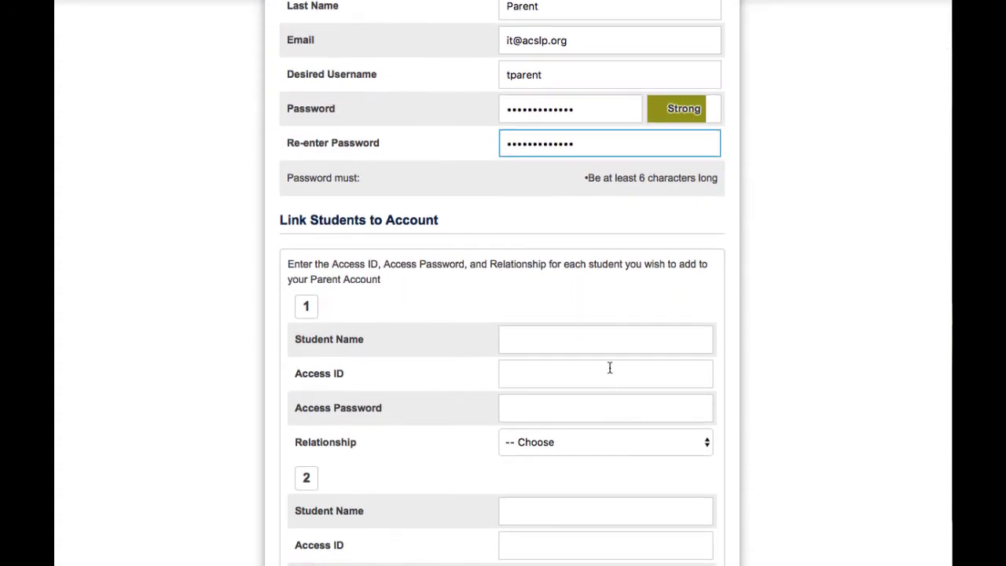
{"action": "left_click", "coordinate": [579, 337]}
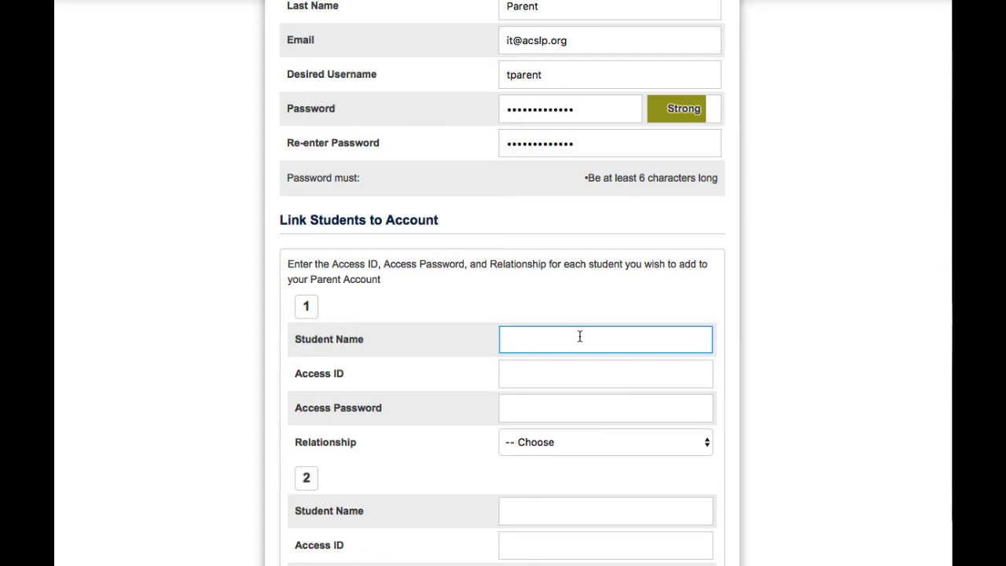
{"action": "type", "text": "Test Student"}
{"action": "key", "text": "Tab"}
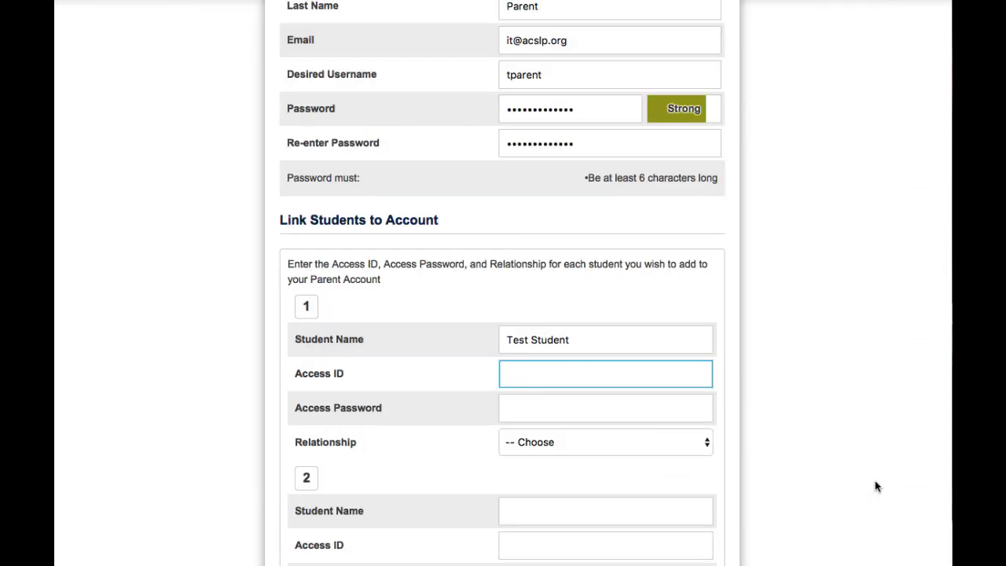
{"action": "type", "text": "FLL"}
{"action": "left_click", "coordinate": [622, 401]}
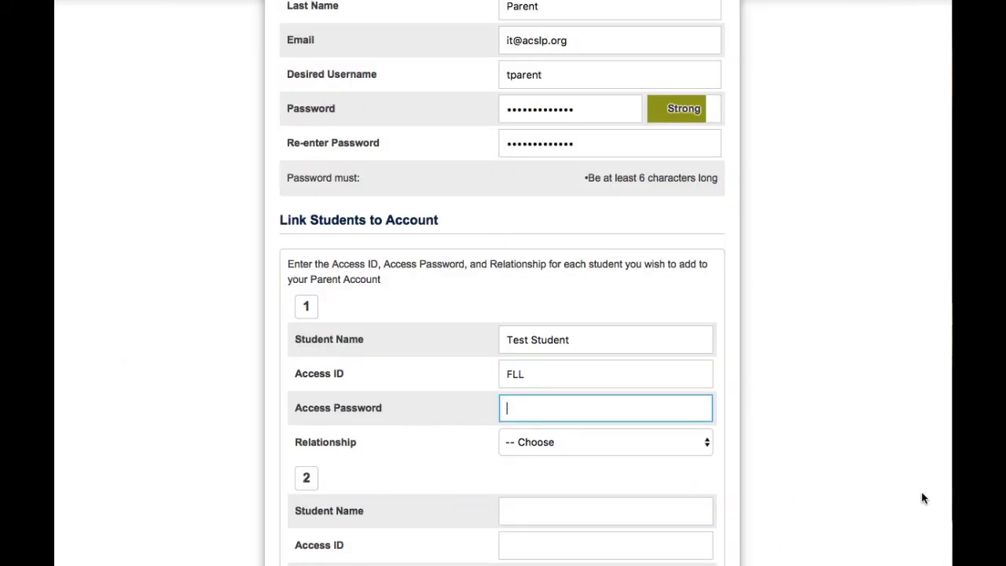
{"action": "type", "text": "•••"}
{"action": "left_click", "coordinate": [687, 443]}
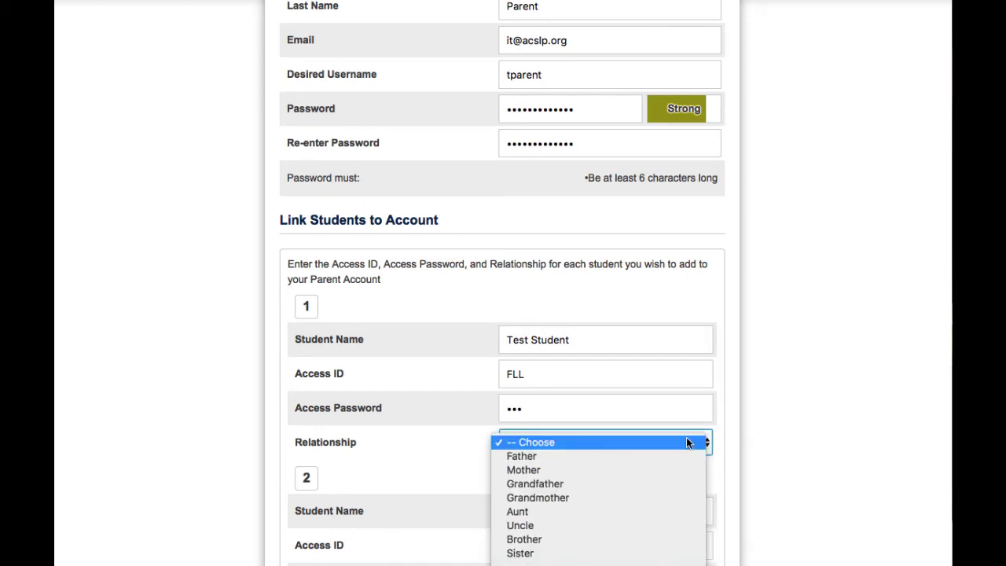
{"action": "left_click", "coordinate": [626, 457]}
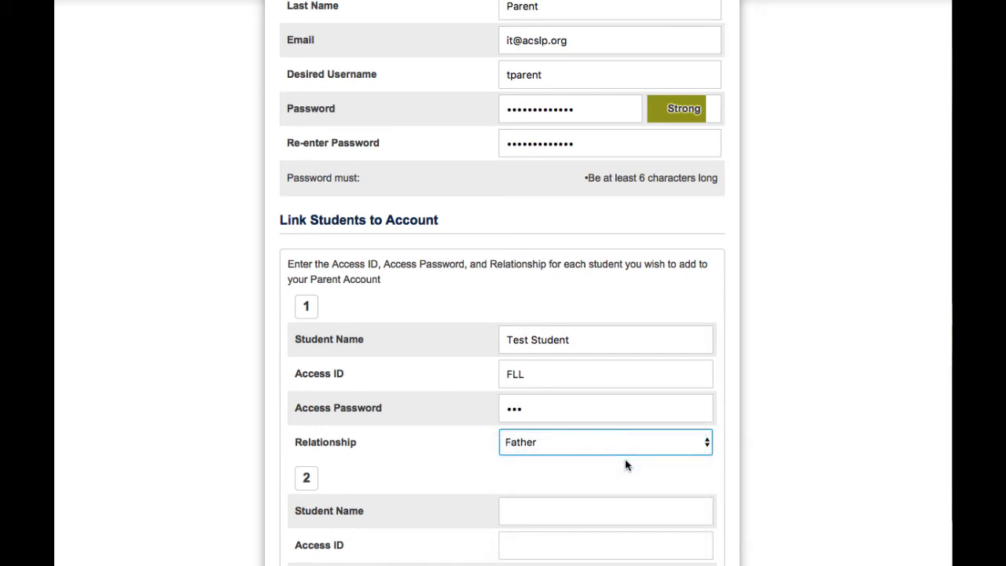
Scroll to the bottom of the sign-up form and submit it with Enter
{"action": "scroll", "coordinate": [626, 462], "scroll_direction": "down", "scroll_amount": 5}
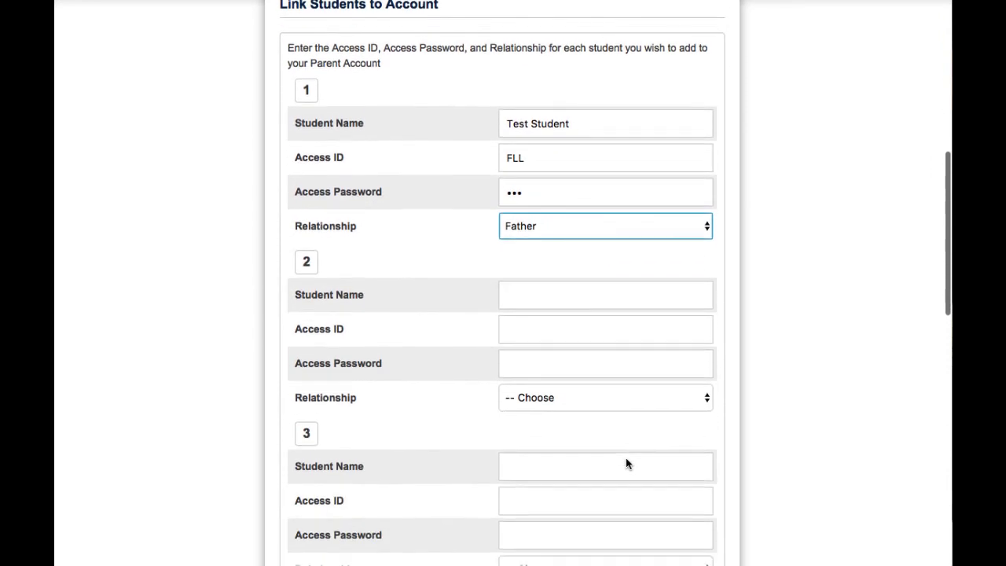
{"action": "scroll", "coordinate": [626, 464], "scroll_direction": "down", "scroll_amount": 2}
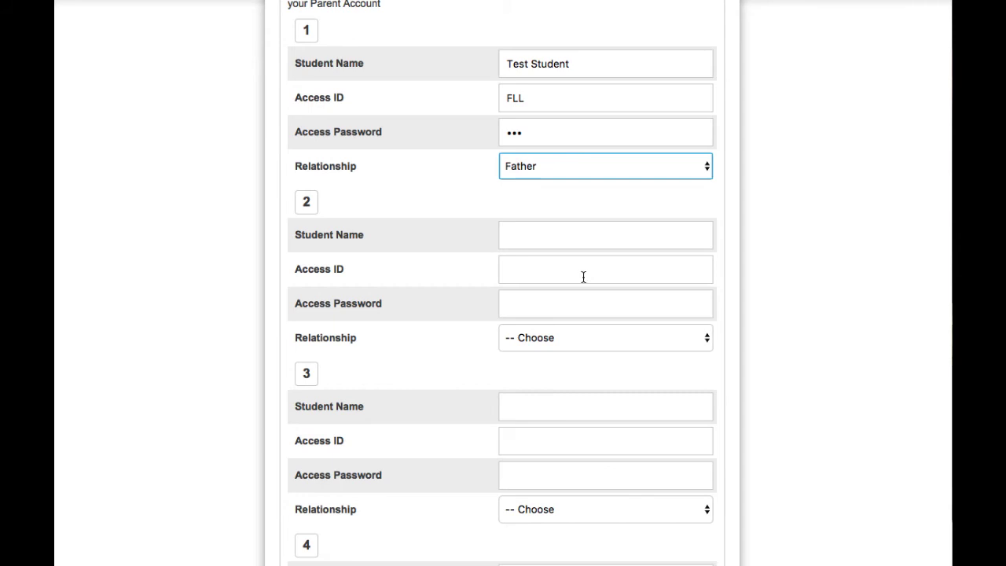
{"action": "scroll", "coordinate": [584, 277], "scroll_direction": "down", "scroll_amount": 9}
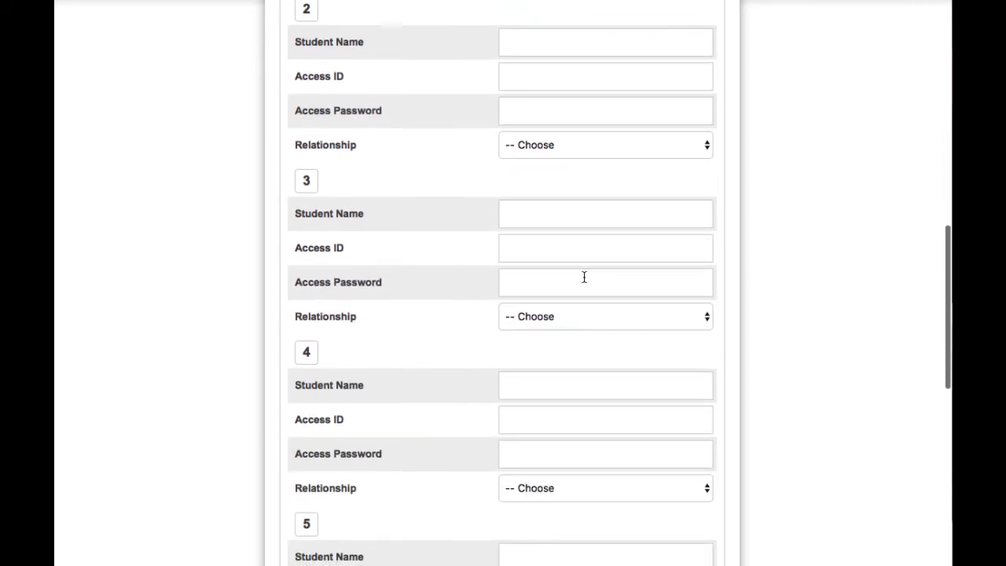
{"action": "scroll", "coordinate": [584, 277], "scroll_direction": "down", "scroll_amount": 2}
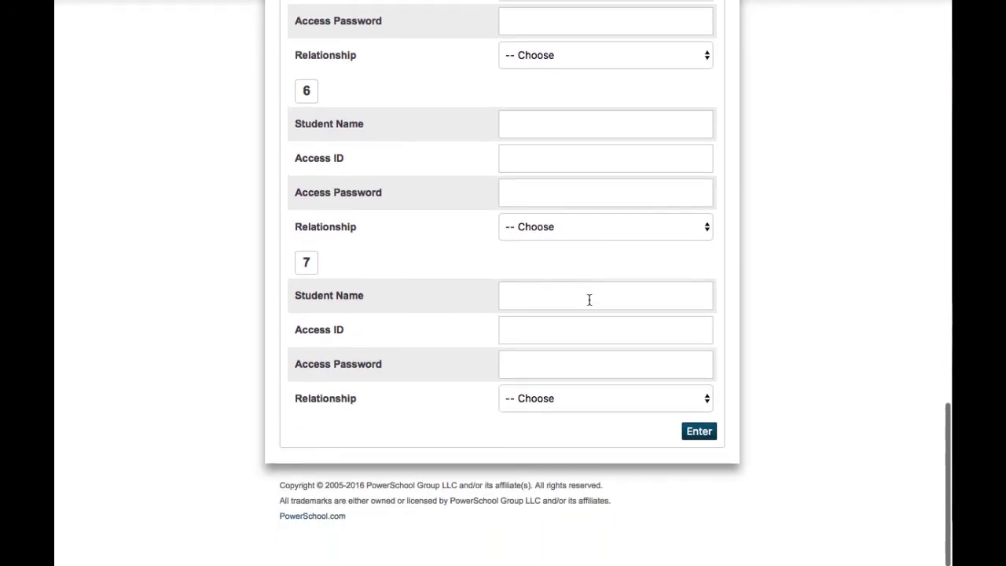
{"action": "left_click", "coordinate": [699, 432]}
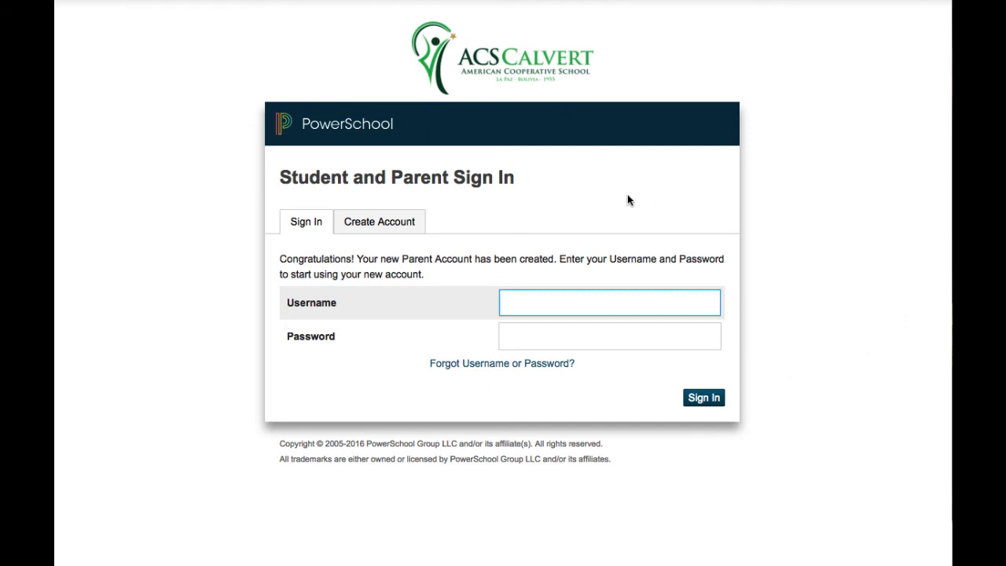
Sign in using the new parent account's username and password
{"action": "type", "text": "tparent"}
{"action": "key", "text": "Tab"}
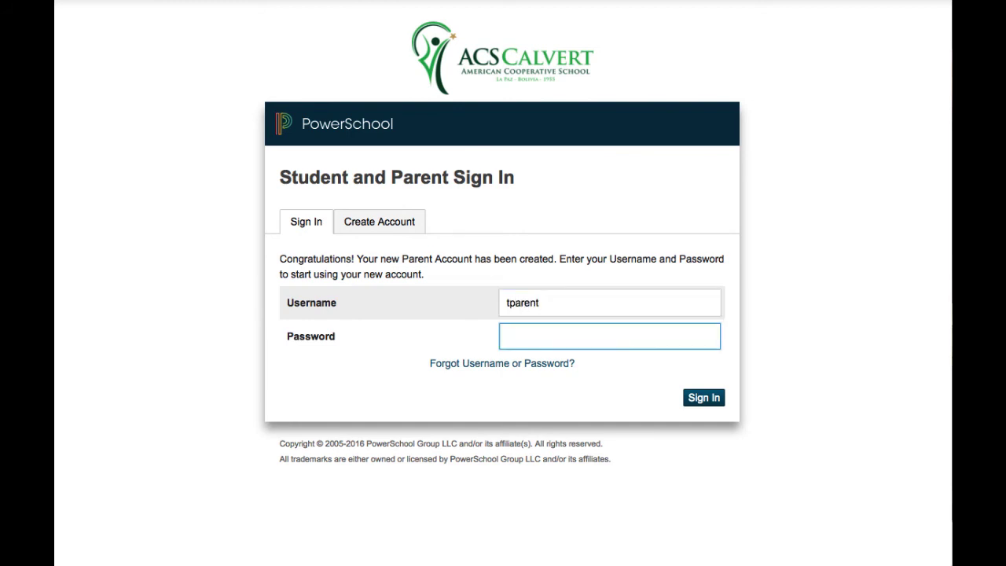
{"action": "type", "text": "************"}
{"action": "left_click", "coordinate": [714, 398]}
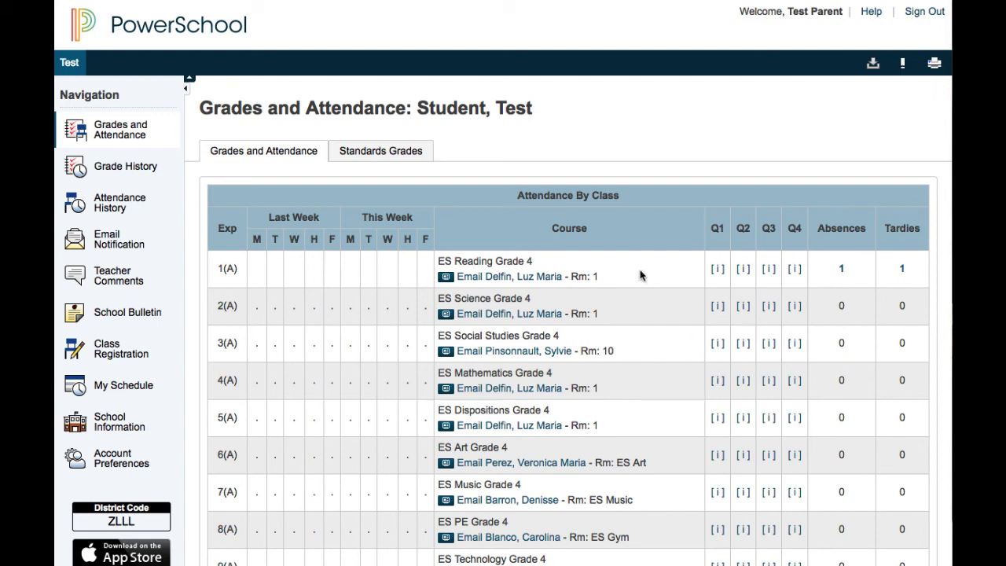
{"action": "scroll", "coordinate": [639, 275], "scroll_direction": "down", "scroll_amount": 3}
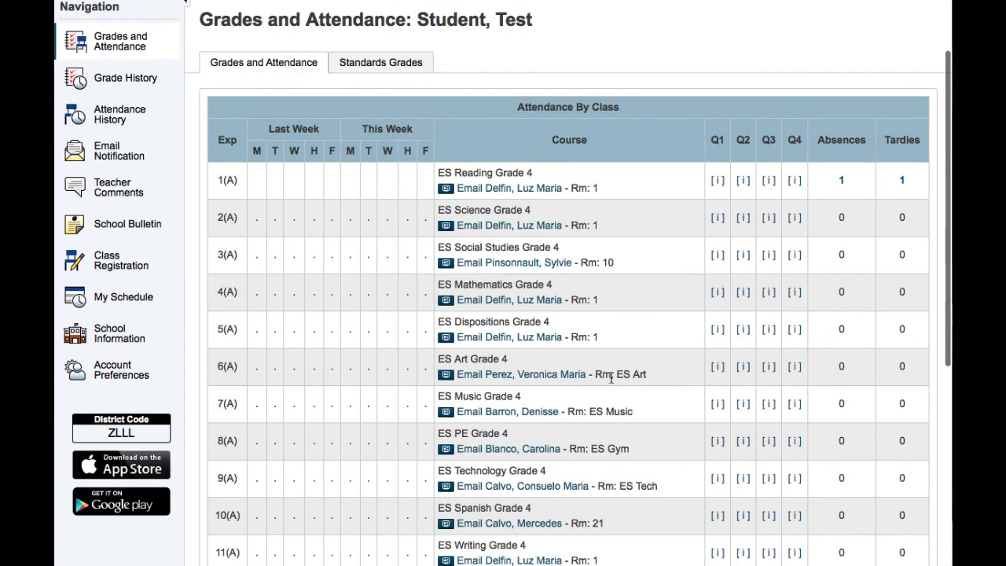
{"action": "scroll", "coordinate": [571, 316], "scroll_direction": "up", "scroll_amount": 3}
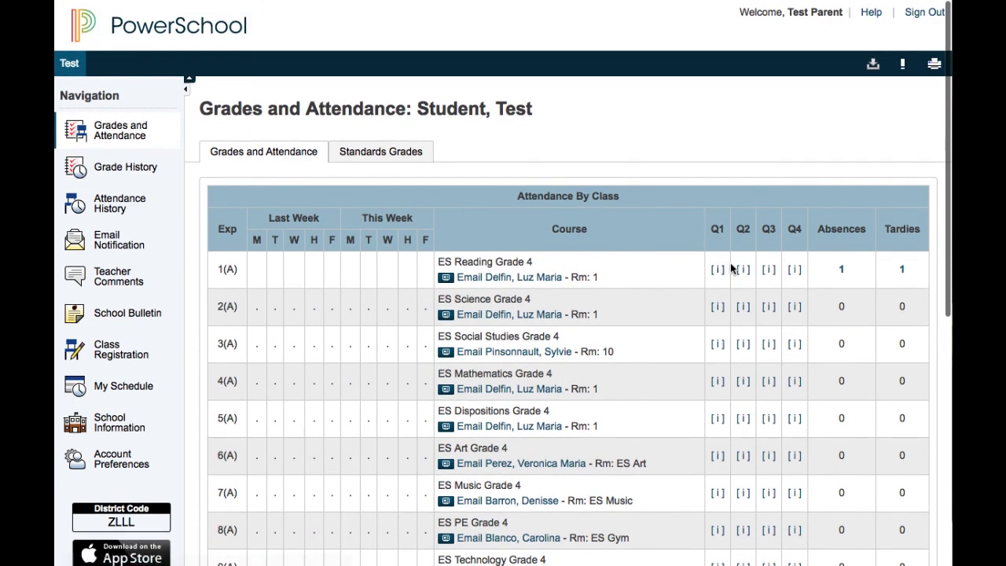
{"action": "scroll", "coordinate": [683, 273], "scroll_direction": "down", "scroll_amount": 1}
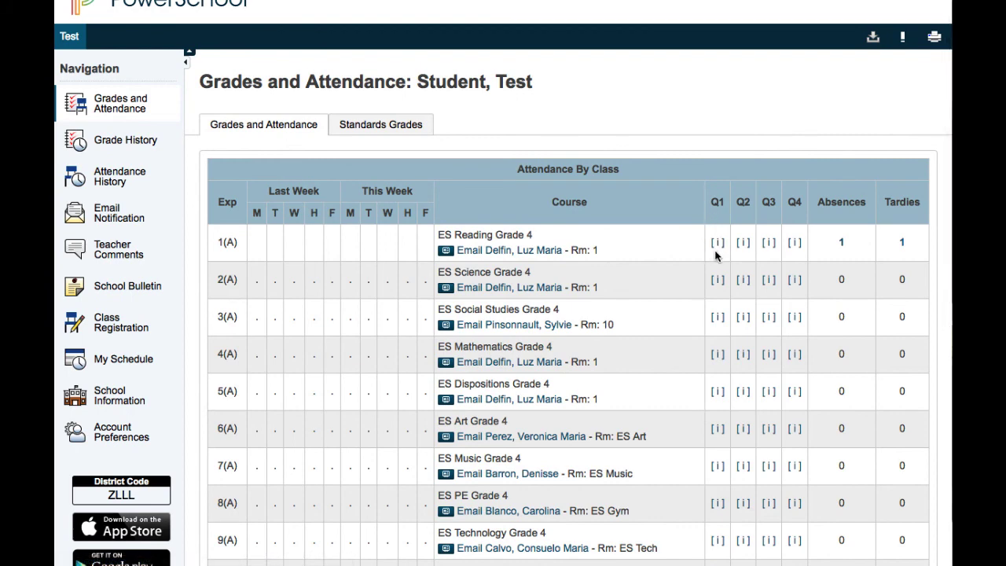
{"action": "scroll", "coordinate": [715, 255], "scroll_direction": "up", "scroll_amount": 1}
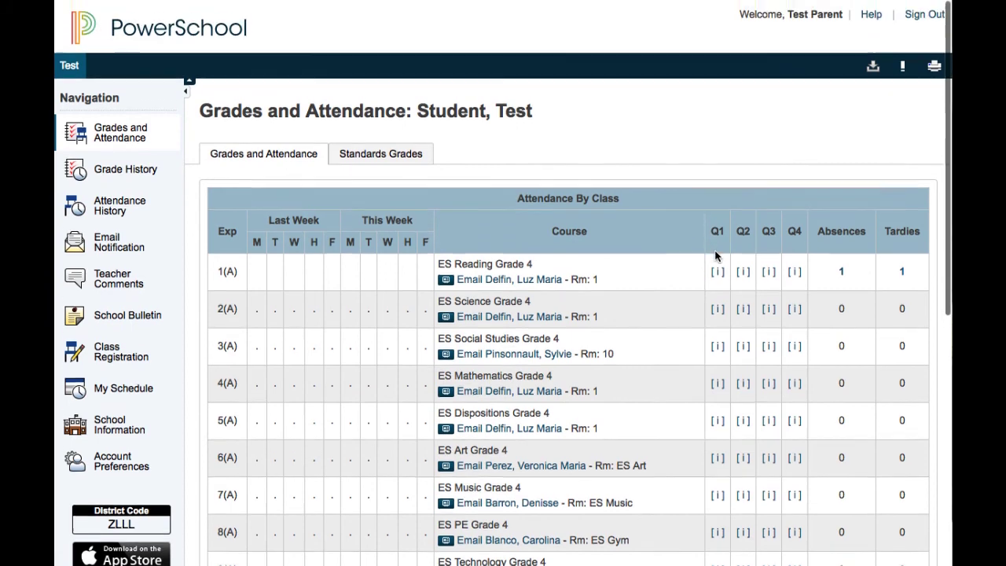